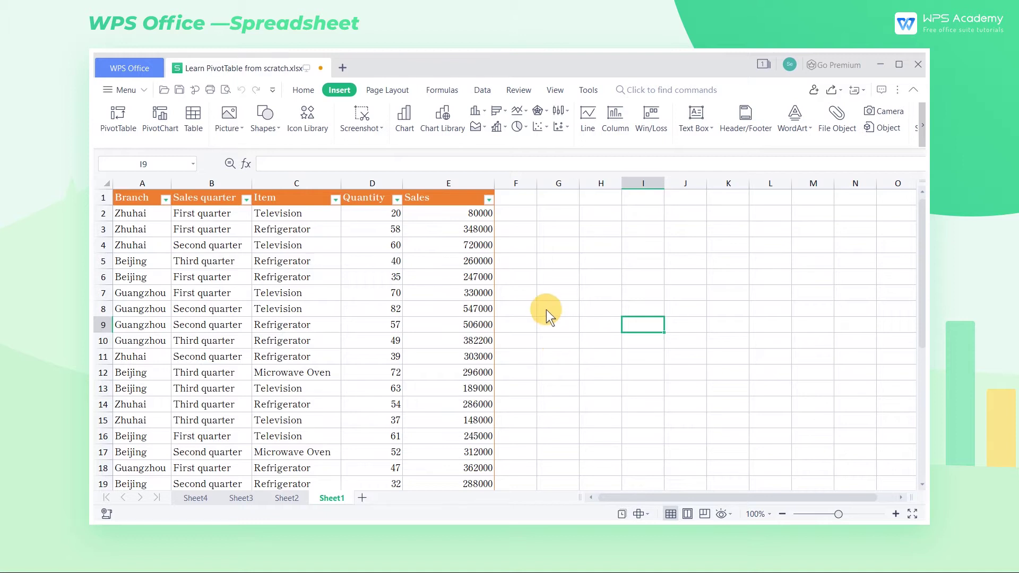
{"action": "scroll", "coordinate": [546, 310], "scroll_direction": "down", "scroll_amount": 1}
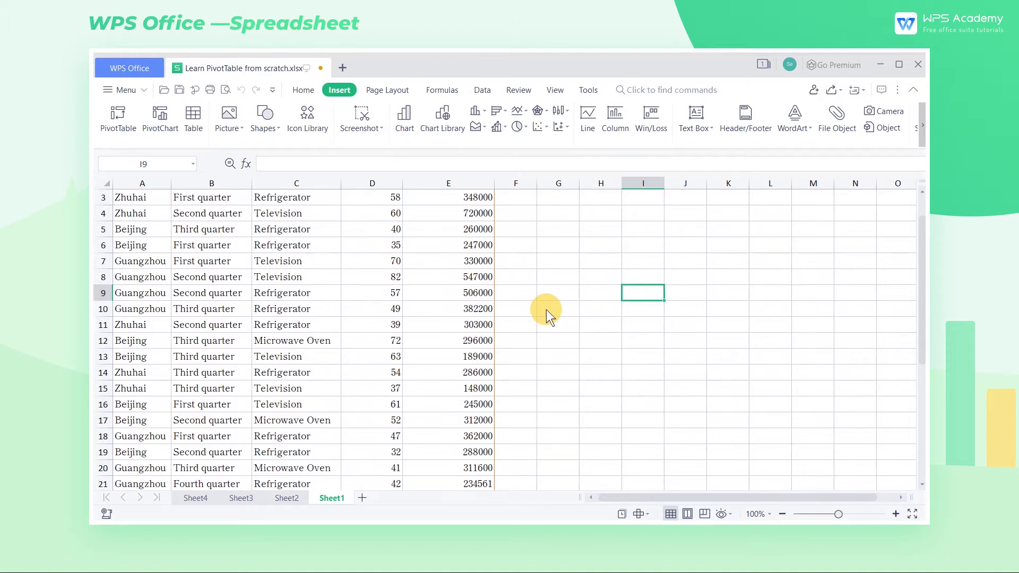
{"action": "scroll", "coordinate": [546, 309], "scroll_direction": "down", "scroll_amount": 2}
{"action": "scroll", "coordinate": [546, 309], "scroll_direction": "down", "scroll_amount": 1}
{"action": "scroll", "coordinate": [546, 309], "scroll_direction": "down", "scroll_amount": 1}
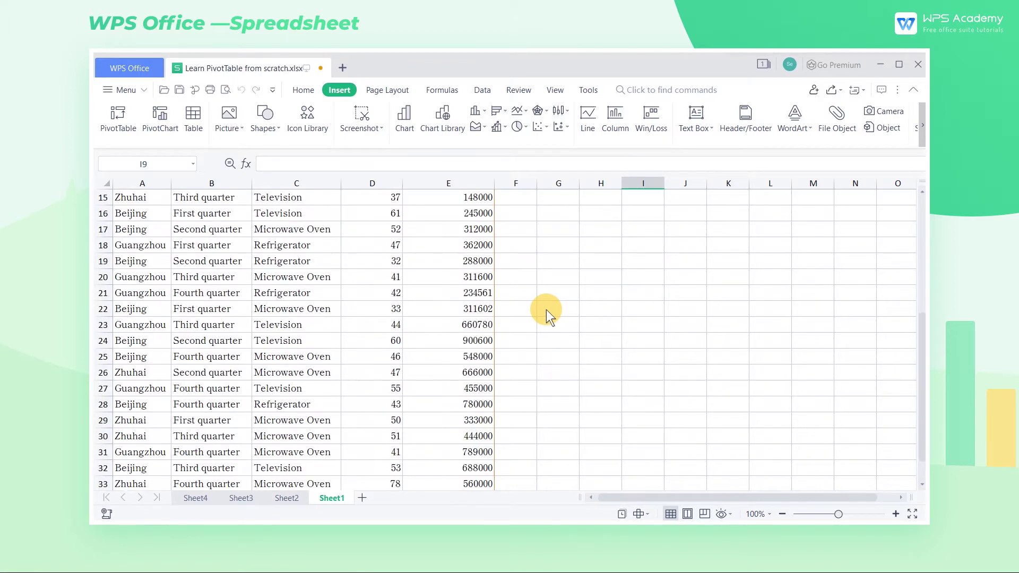
{"action": "scroll", "coordinate": [546, 309], "scroll_direction": "down", "scroll_amount": 1}
{"action": "scroll", "coordinate": [545, 310], "scroll_direction": "up", "scroll_amount": 1}
{"action": "scroll", "coordinate": [546, 310], "scroll_direction": "up", "scroll_amount": 2}
{"action": "scroll", "coordinate": [546, 310], "scroll_direction": "up", "scroll_amount": 2}
{"action": "scroll", "coordinate": [547, 310], "scroll_direction": "up", "scroll_amount": 1}
{"action": "scroll", "coordinate": [546, 310], "scroll_direction": "up", "scroll_amount": 1}
{"action": "scroll", "coordinate": [546, 310], "scroll_direction": "up", "scroll_amount": 1}
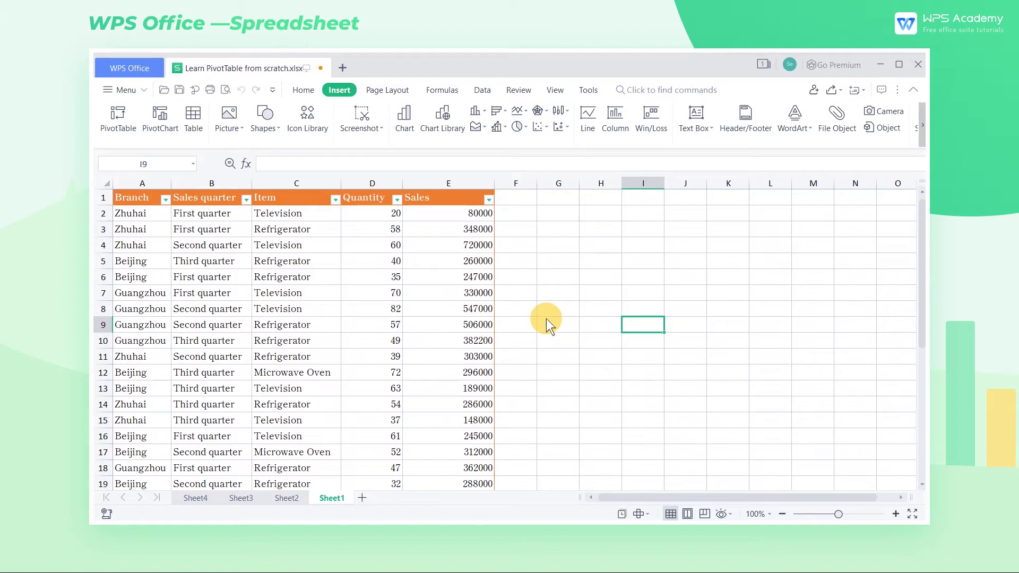
Step: Preview the example pivot tables on Sheet2, Sheet3 and Sheet4, then return to Sheet1
{"action": "left_click", "coordinate": [284, 500]}
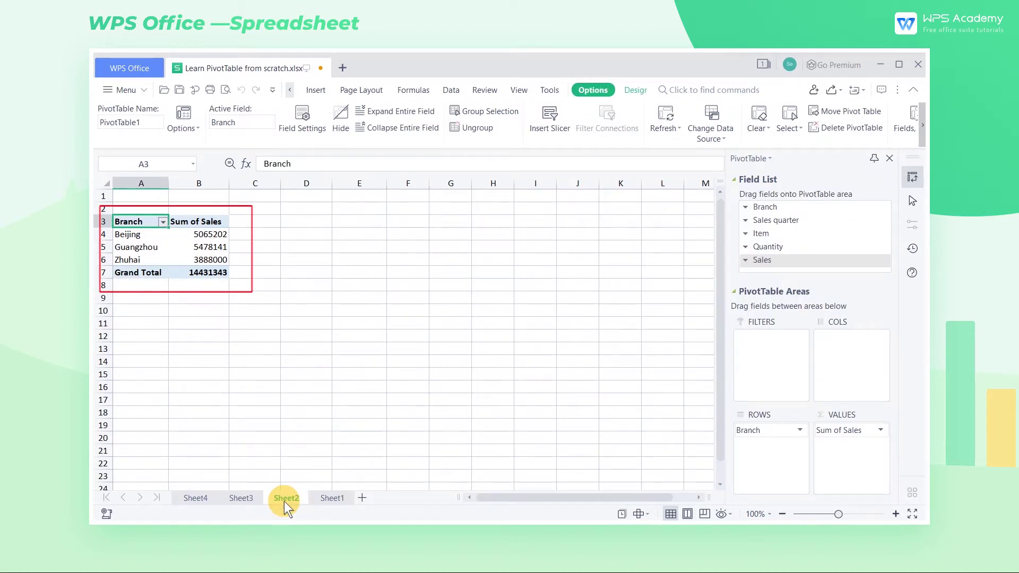
{"action": "left_click", "coordinate": [250, 498]}
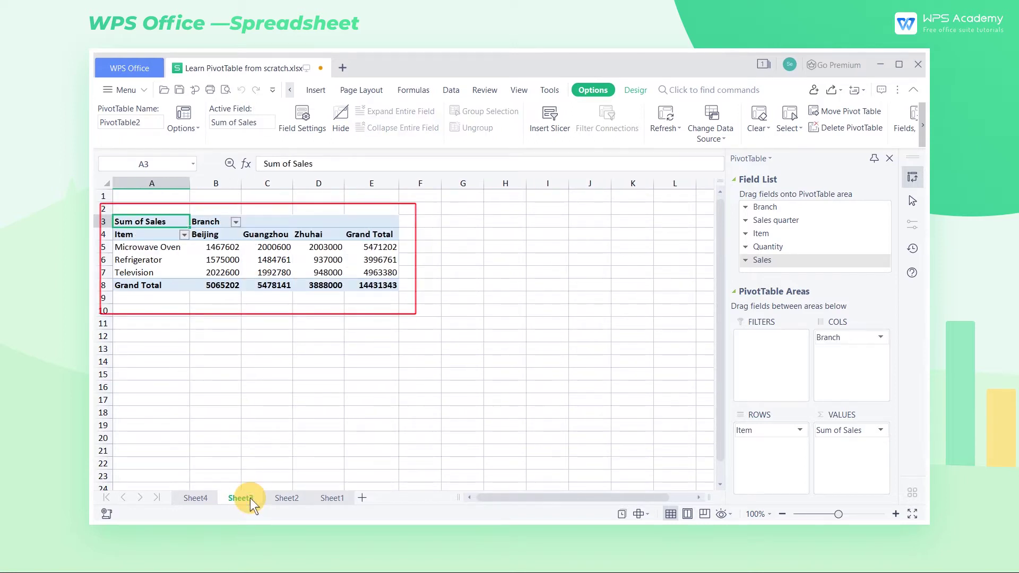
{"action": "left_click", "coordinate": [197, 497]}
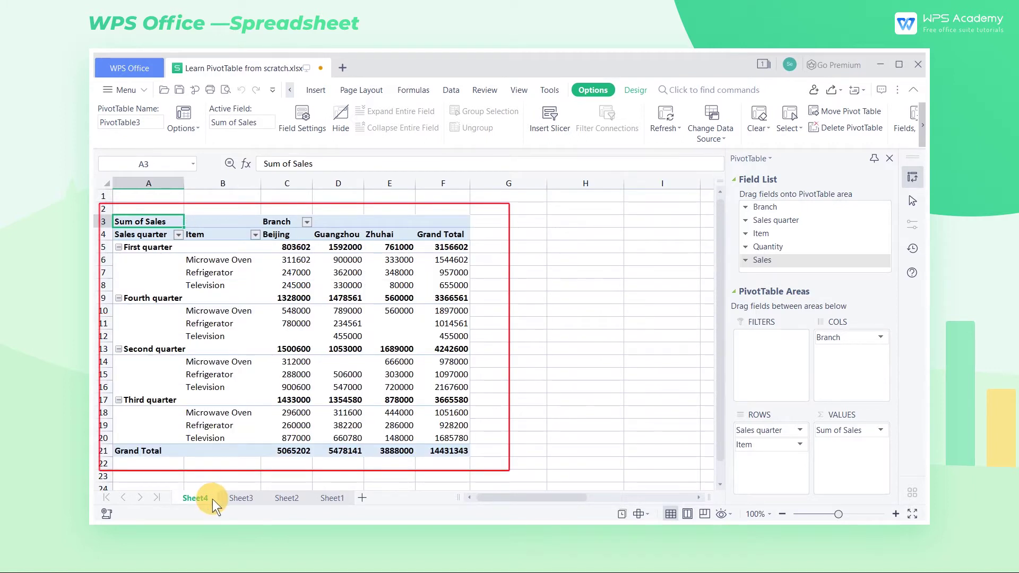
{"action": "left_click", "coordinate": [332, 497]}
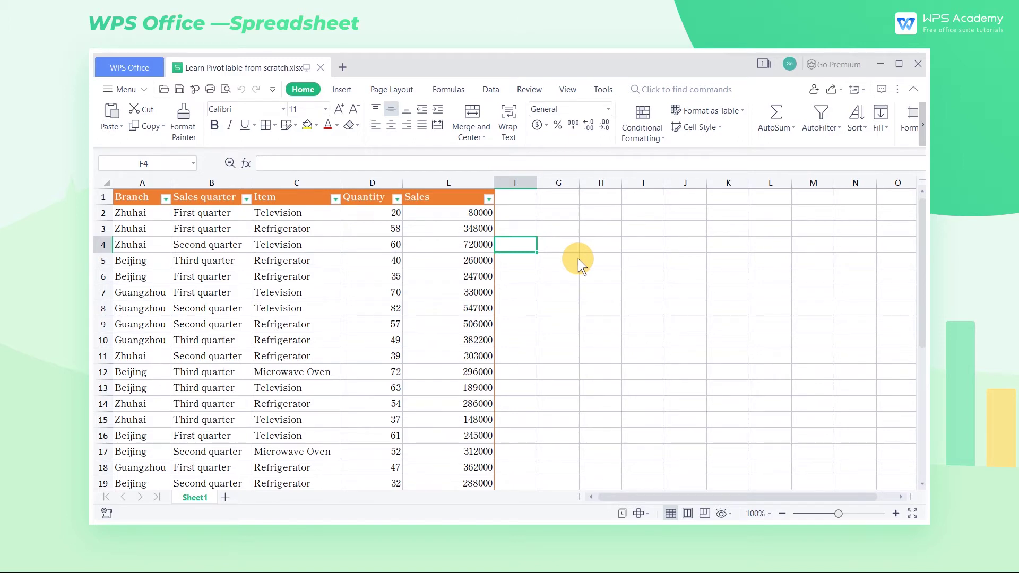
{"action": "scroll", "coordinate": [578, 259], "scroll_direction": "down", "scroll_amount": 2}
{"action": "scroll", "coordinate": [578, 259], "scroll_direction": "down", "scroll_amount": 1}
{"action": "scroll", "coordinate": [578, 259], "scroll_direction": "down", "scroll_amount": 2}
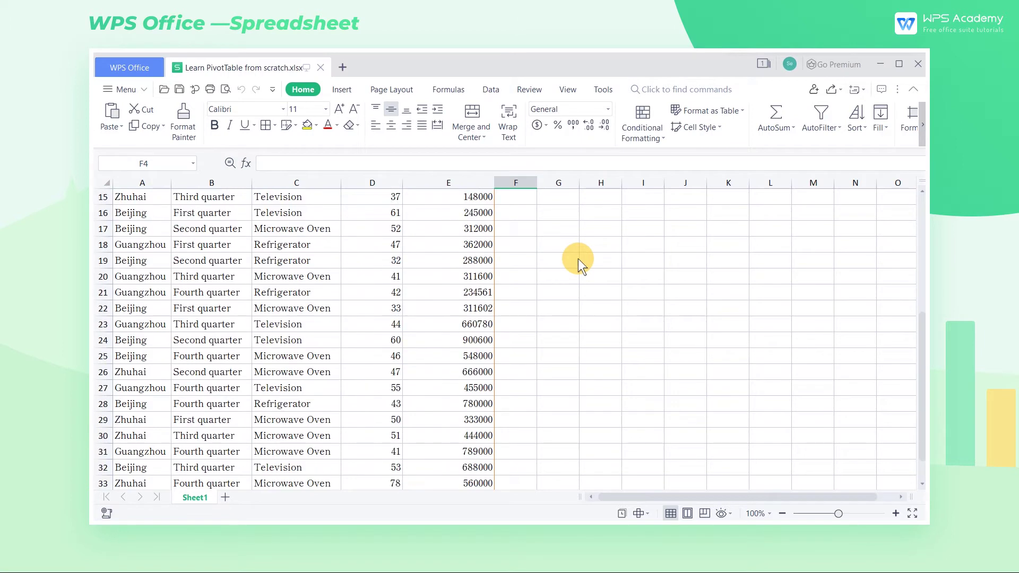
{"action": "scroll", "coordinate": [577, 259], "scroll_direction": "down", "scroll_amount": 1}
{"action": "scroll", "coordinate": [578, 258], "scroll_direction": "up", "scroll_amount": 1}
{"action": "scroll", "coordinate": [577, 259], "scroll_direction": "up", "scroll_amount": 2}
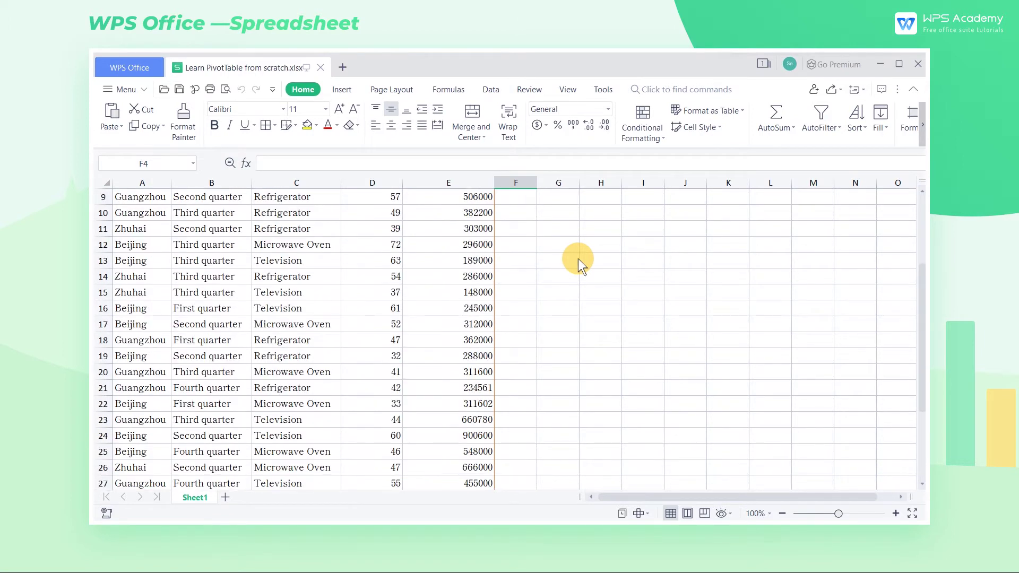
{"action": "scroll", "coordinate": [578, 259], "scroll_direction": "up", "scroll_amount": 1}
{"action": "scroll", "coordinate": [578, 259], "scroll_direction": "up", "scroll_amount": 2}
Step: Select cell D6 inside the sales data table and bring up the Insert commands
{"action": "left_click", "coordinate": [384, 276]}
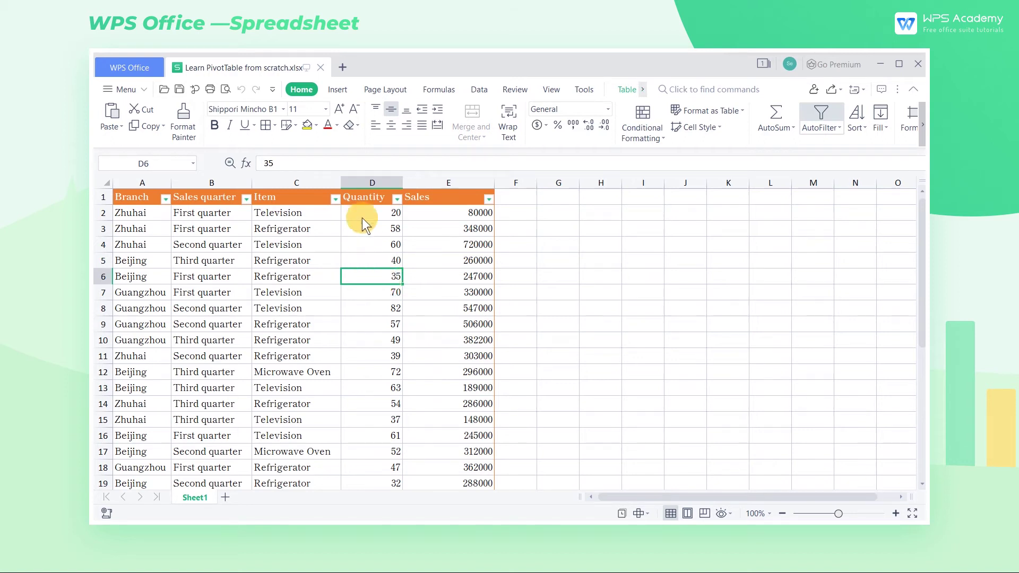
{"action": "left_click", "coordinate": [338, 89]}
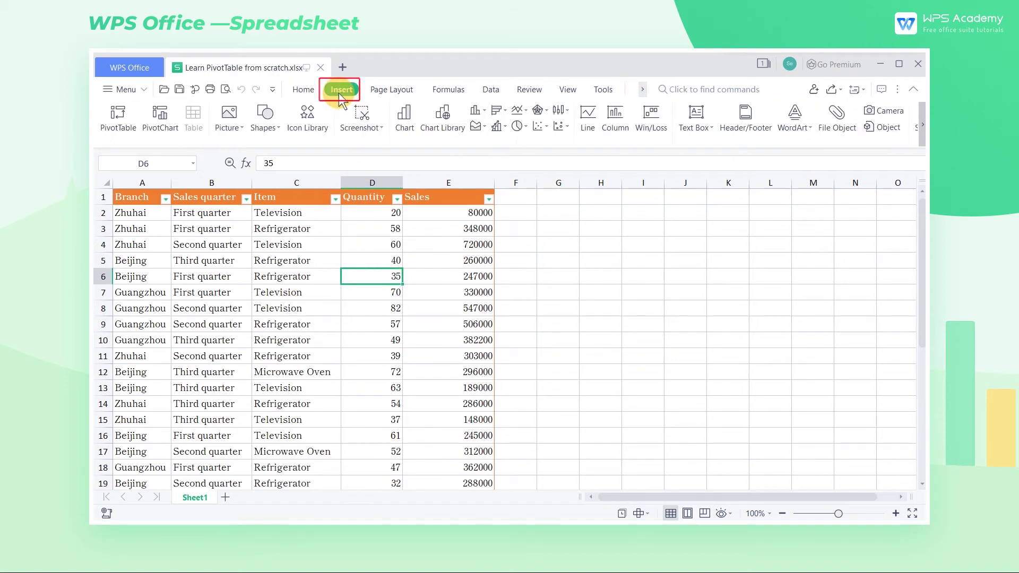
Step: Create PivotTable1 from Table1 on a new worksheet
{"action": "left_click", "coordinate": [120, 128]}
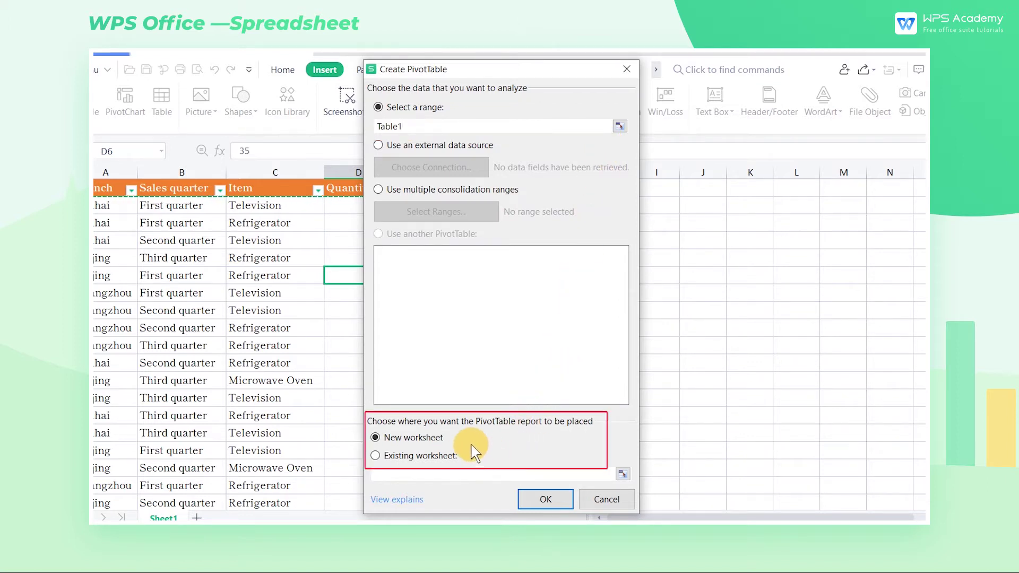
{"action": "left_click", "coordinate": [545, 499]}
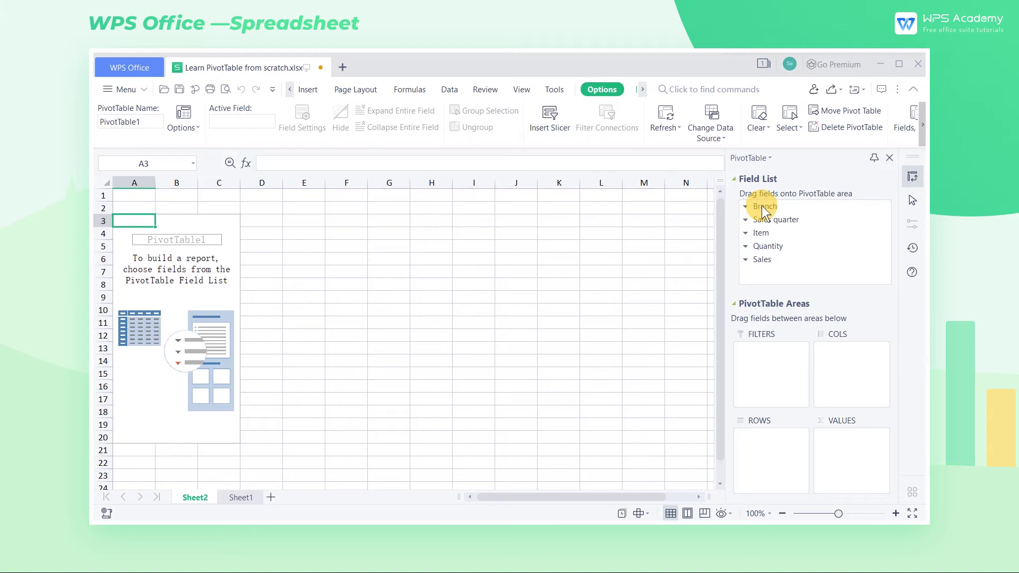
Step: Place Branch in columns, Item in rows, and Sum of Sales in values
{"action": "left_click_drag", "start_coordinate": [762, 206], "coordinate": [859, 376]}
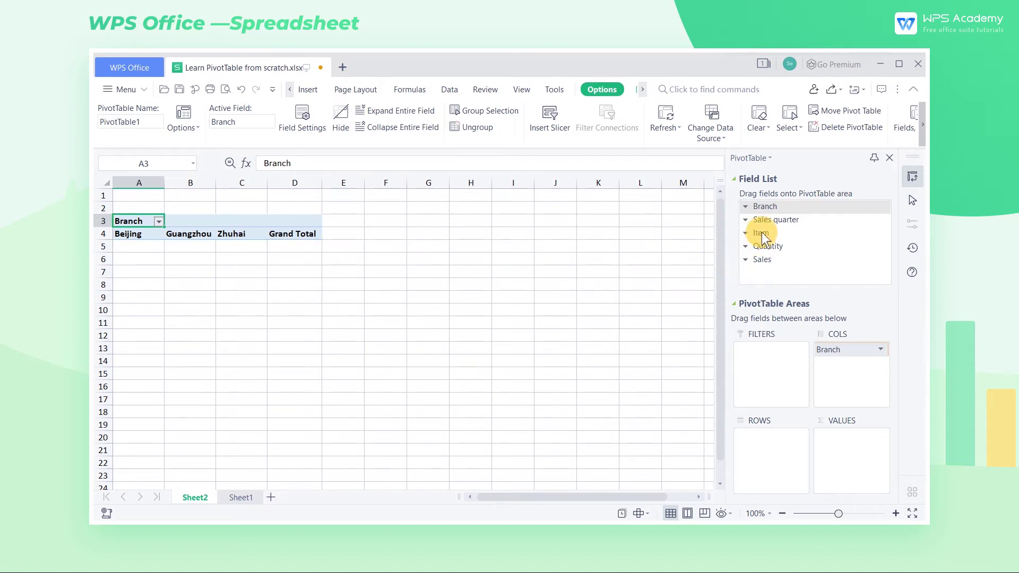
{"action": "left_click_drag", "start_coordinate": [763, 233], "coordinate": [770, 457]}
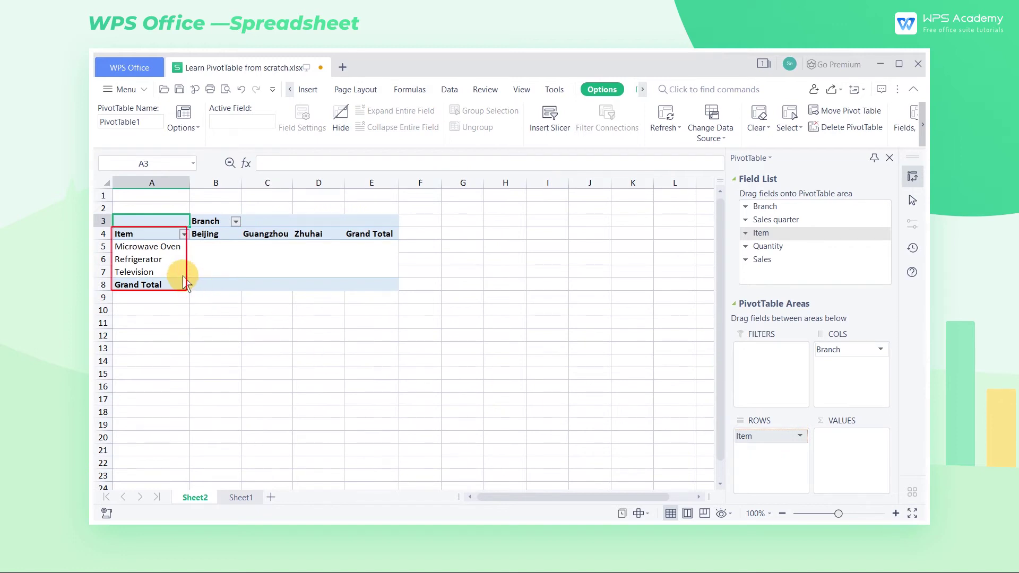
{"action": "left_click", "coordinate": [769, 258]}
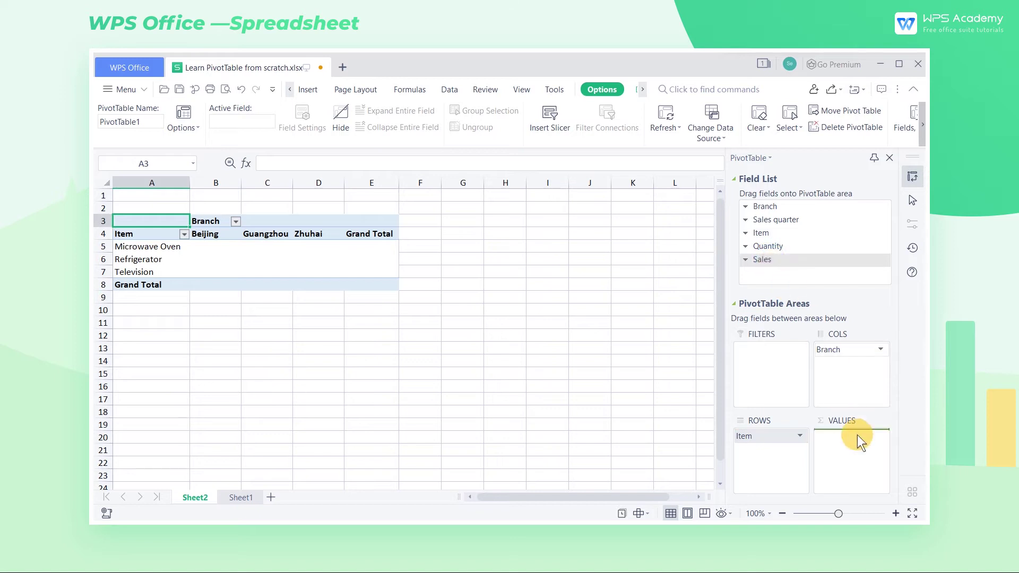
{"action": "left_click_drag", "start_coordinate": [857, 434], "coordinate": [860, 440]}
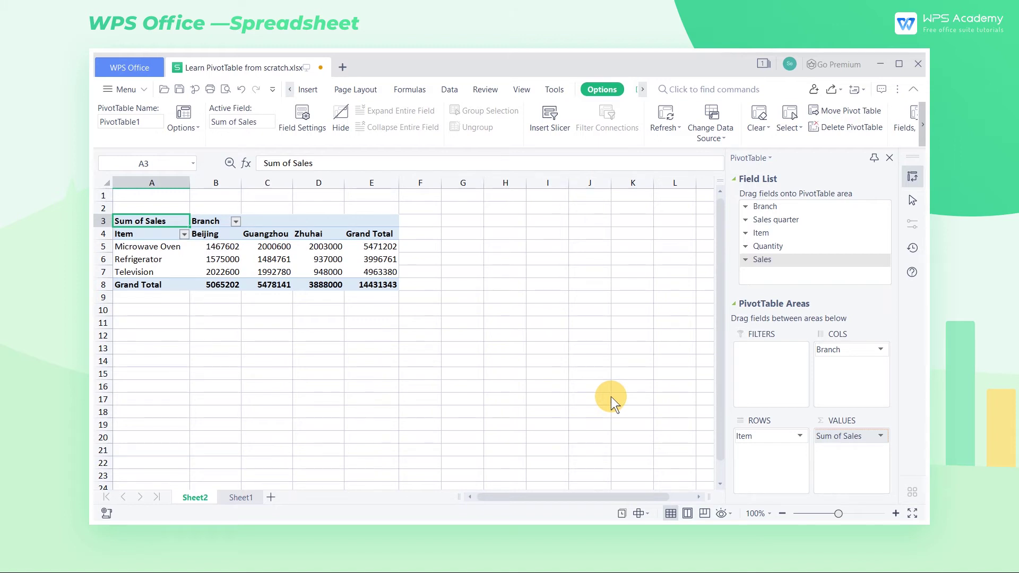
{"action": "mouse_move", "coordinate": [844, 349]}
{"action": "left_mouse_down"}
{"action": "mouse_move", "coordinate": [776, 451]}
{"action": "mouse_move", "coordinate": [844, 382]}
{"action": "left_mouse_up"}
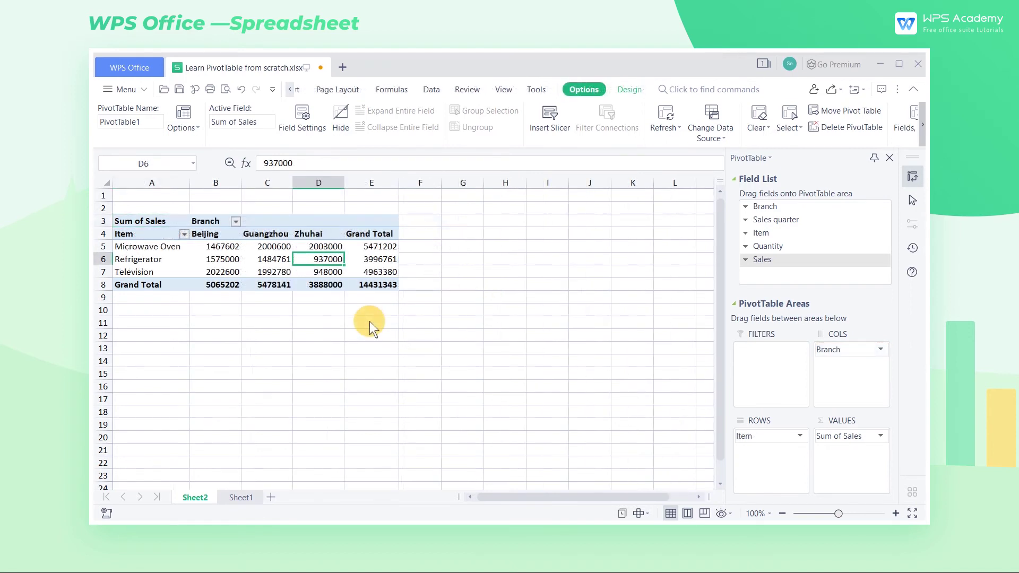
Step: Change the pivot value summary from Sum to Max of Sales
{"action": "right_click", "coordinate": [329, 261]}
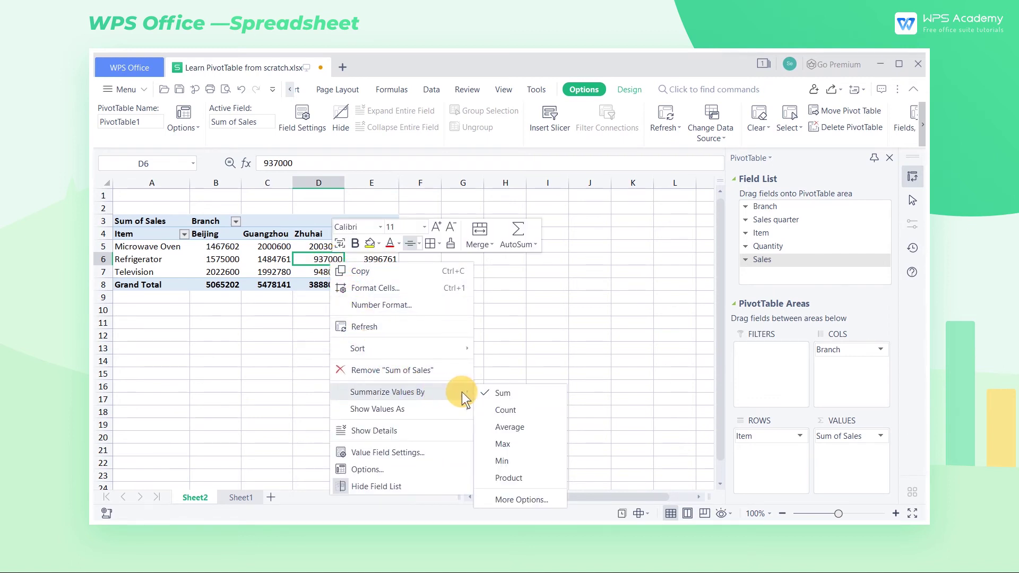
{"action": "mouse_move", "coordinate": [388, 391]}
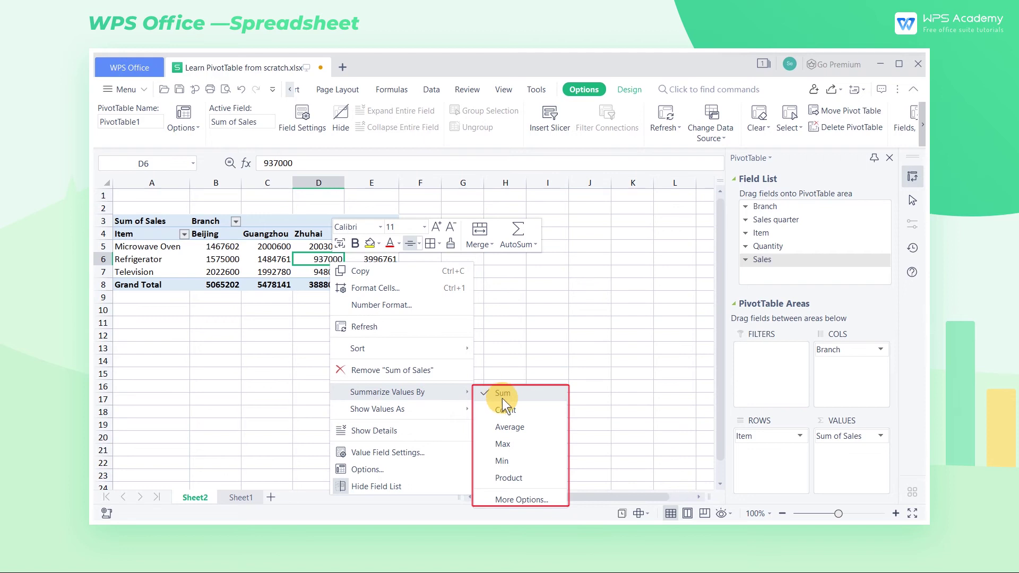
{"action": "left_click", "coordinate": [521, 446]}
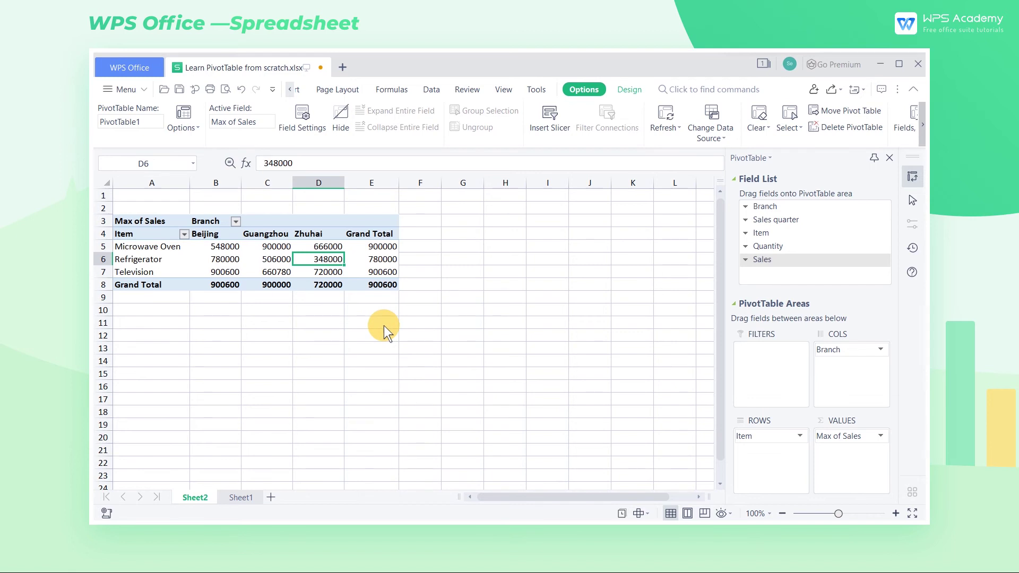
Step: Show the pivot values as % of Grand Total
{"action": "right_click", "coordinate": [317, 260]}
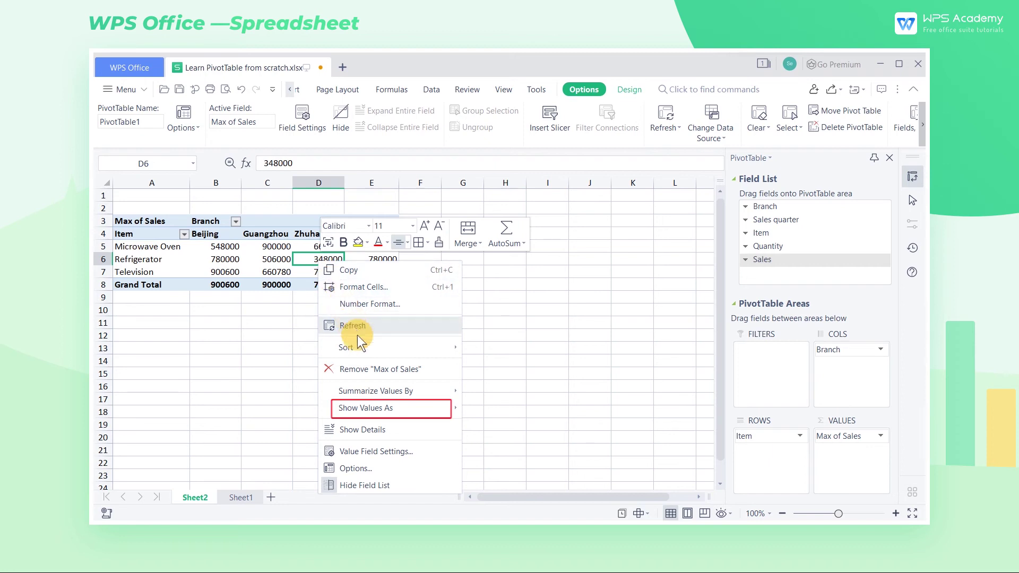
{"action": "mouse_move", "coordinate": [374, 408]}
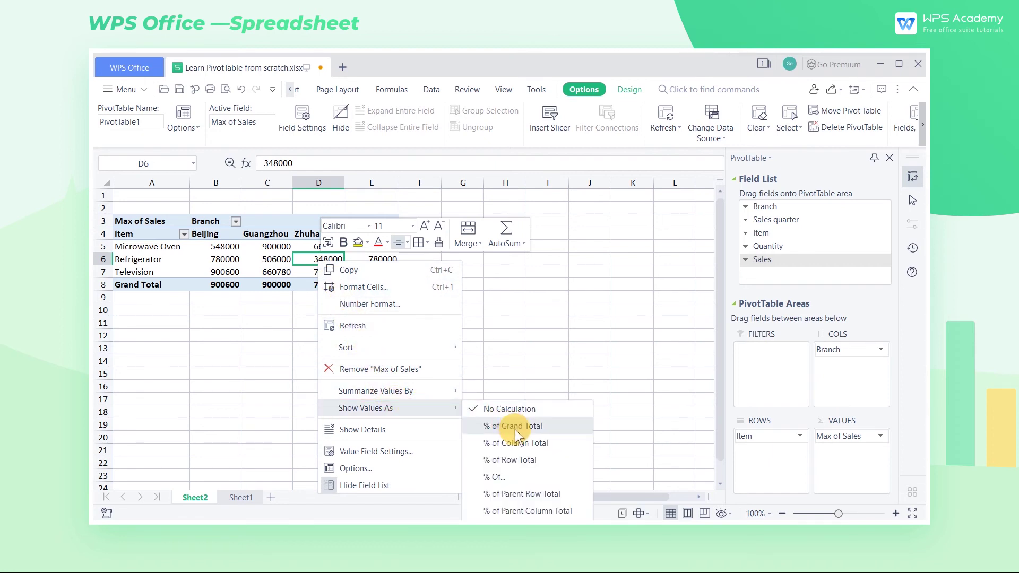
{"action": "left_click", "coordinate": [514, 428]}
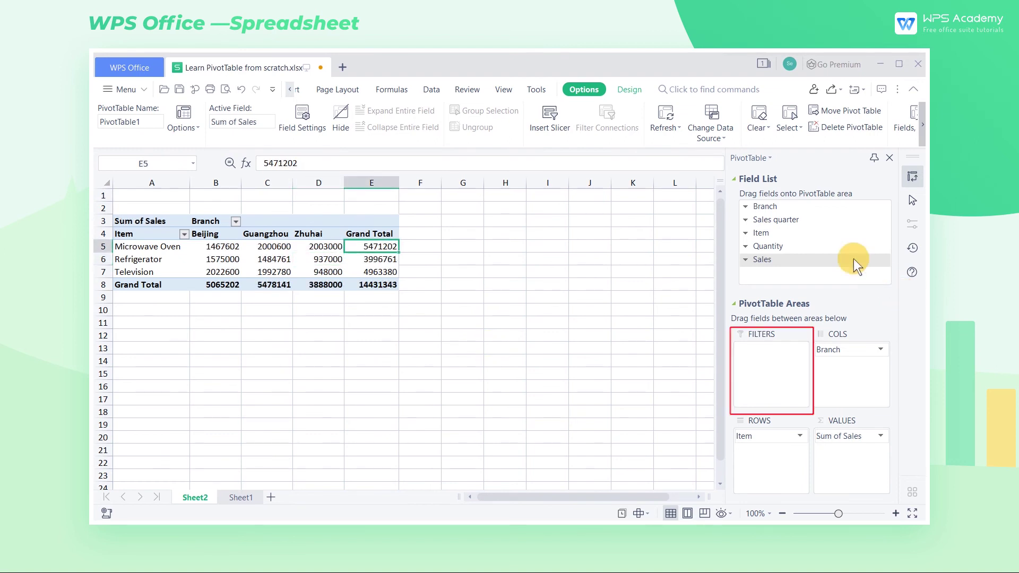
Step: Add Sales quarter as a report filter and show only First quarter
{"action": "left_click", "coordinate": [786, 220]}
{"action": "left_click_drag", "start_coordinate": [780, 318], "coordinate": [778, 370]}
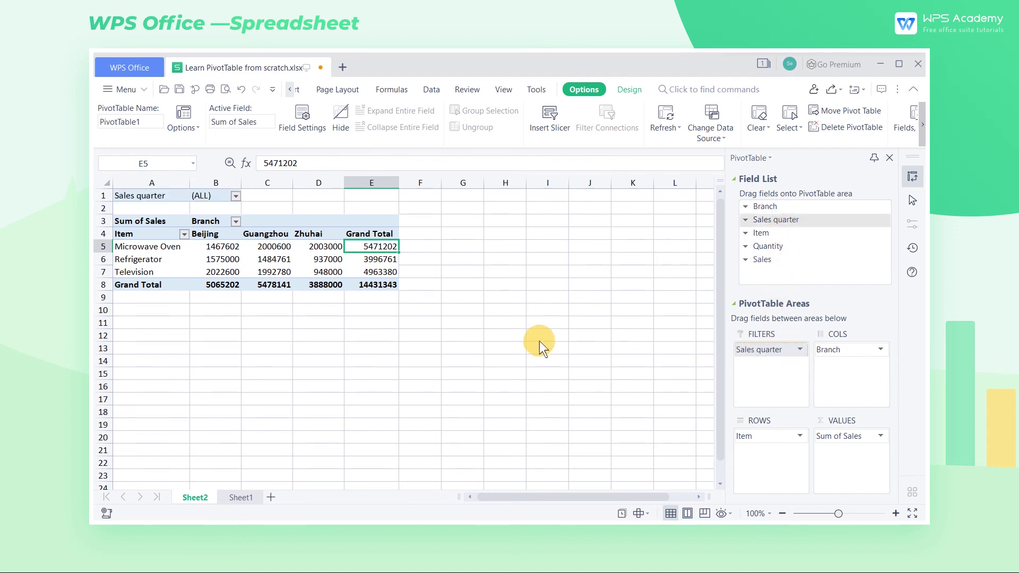
{"action": "left_click", "coordinate": [236, 197]}
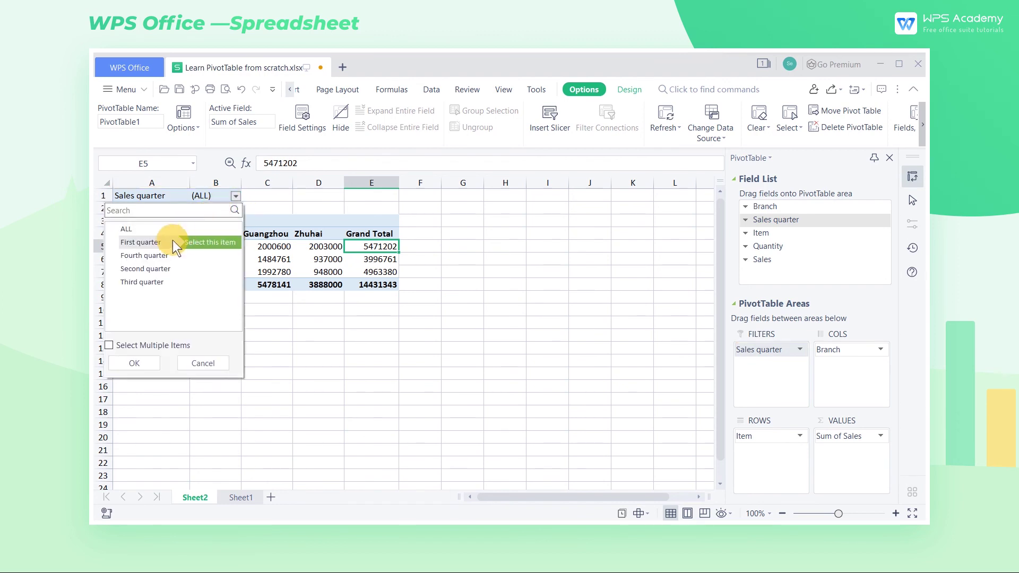
{"action": "left_click", "coordinate": [158, 242]}
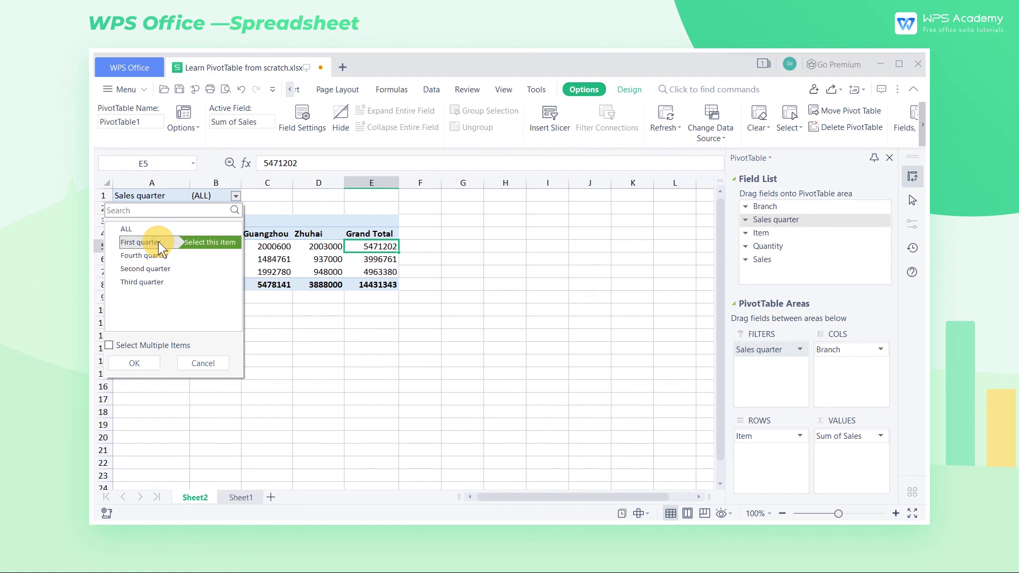
{"action": "left_click", "coordinate": [144, 361]}
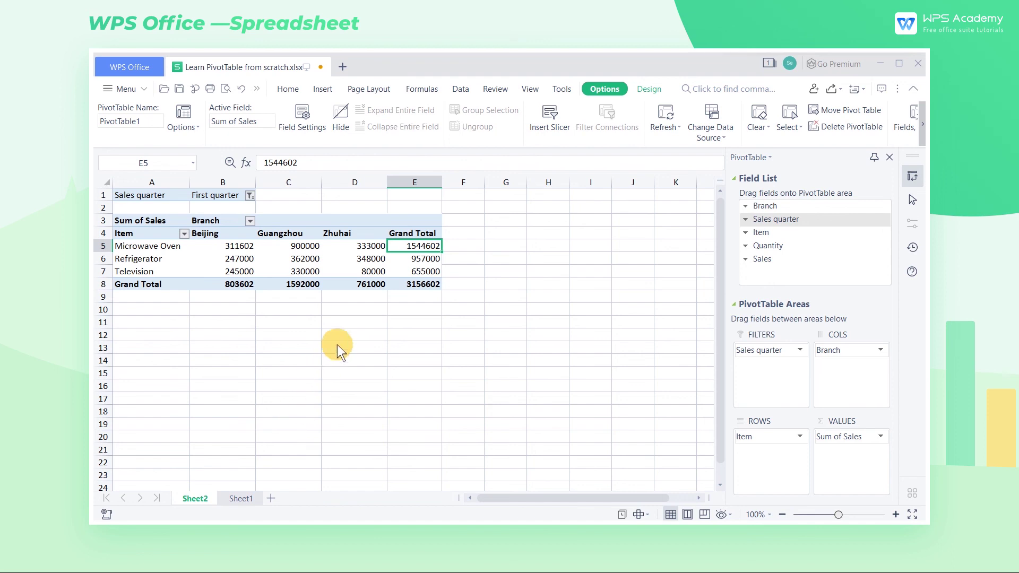
Step: Drill into the Microwave Oven grand total (1544602) to list its records on Sheet3
{"action": "double_click", "coordinate": [422, 247]}
{"action": "left_click", "coordinate": [404, 283]}
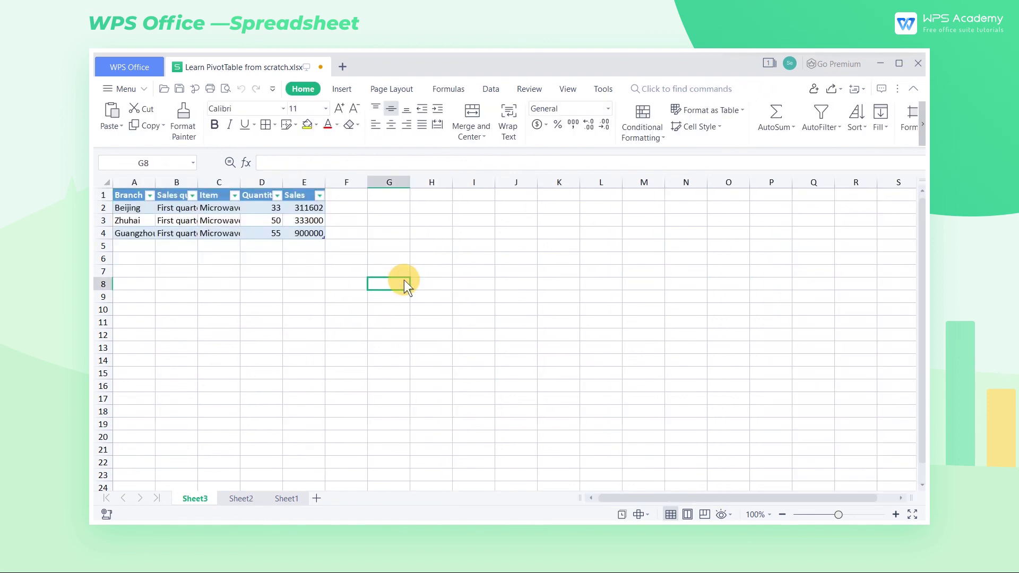